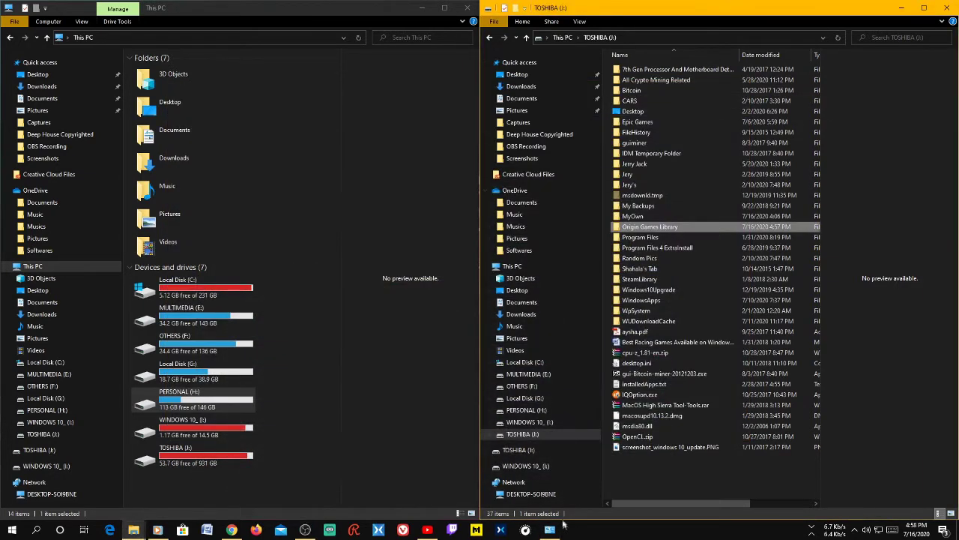
Open Origin's Installs & Saves settings and the library folder picker at J:\Origin Games Library.
{"action": "left_click", "coordinate": [811, 529]}
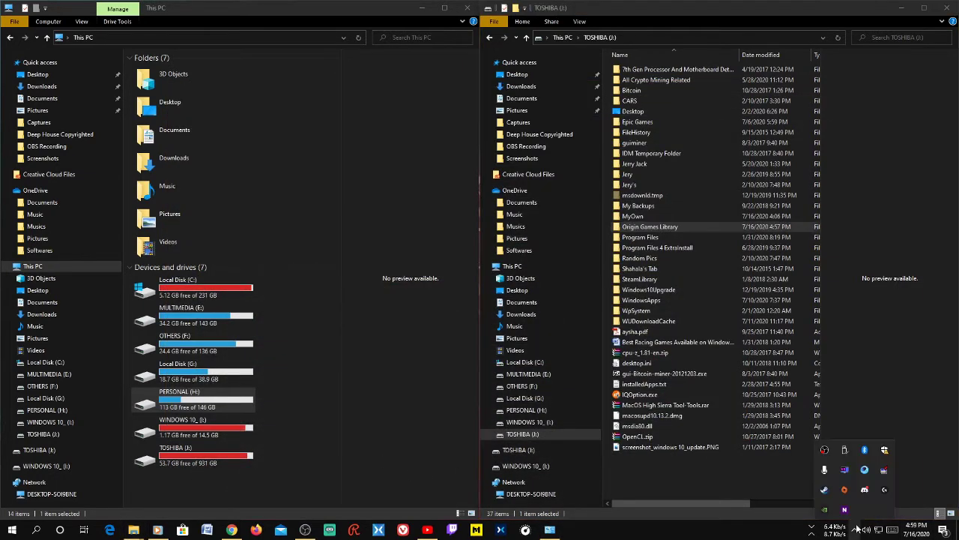
{"action": "left_click", "coordinate": [844, 490]}
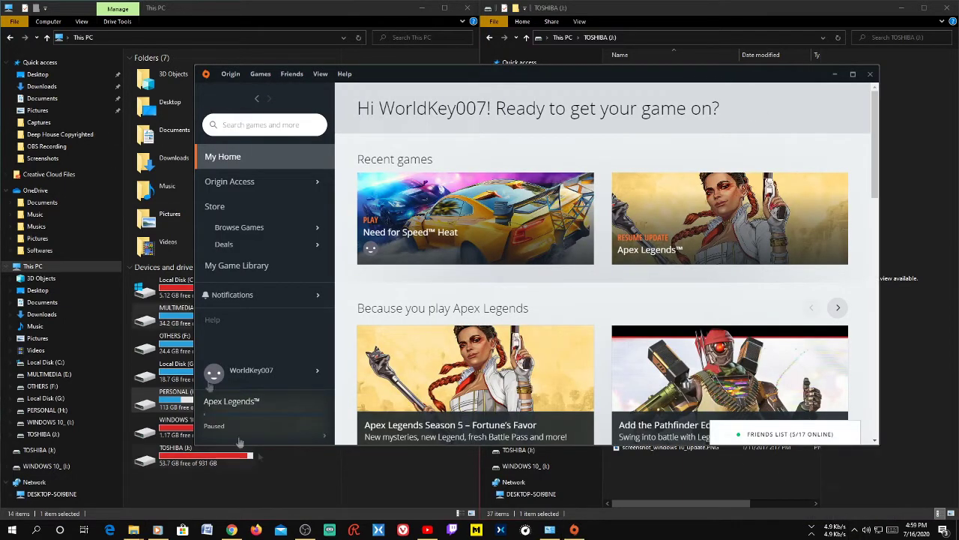
{"action": "mouse_move", "coordinate": [233, 295]}
{"action": "mouse_move", "coordinate": [285, 370]}
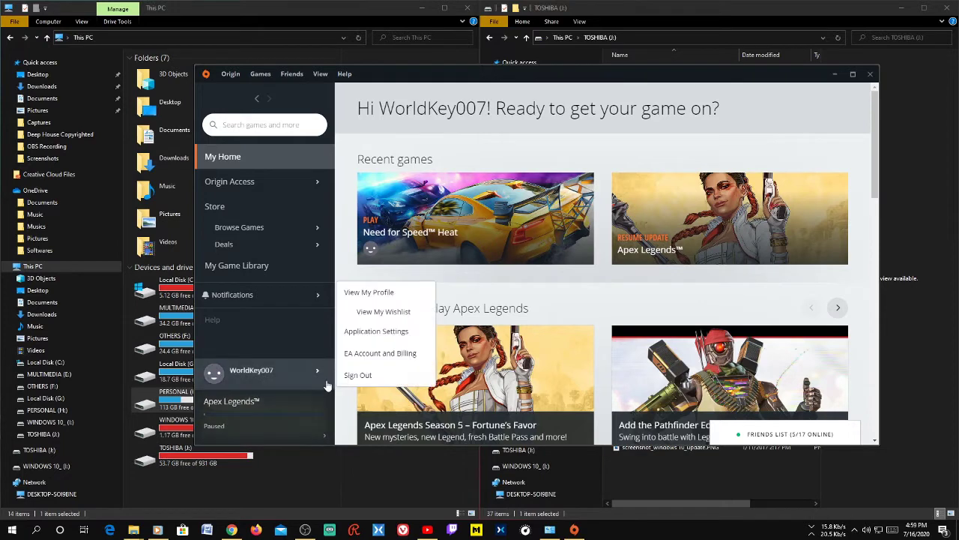
{"action": "left_click", "coordinate": [390, 332]}
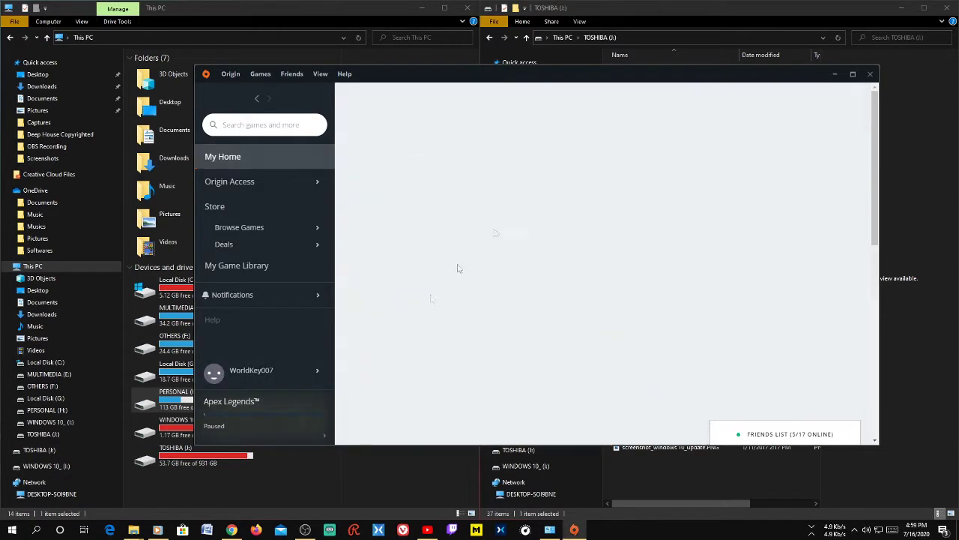
{"action": "left_click", "coordinate": [489, 98]}
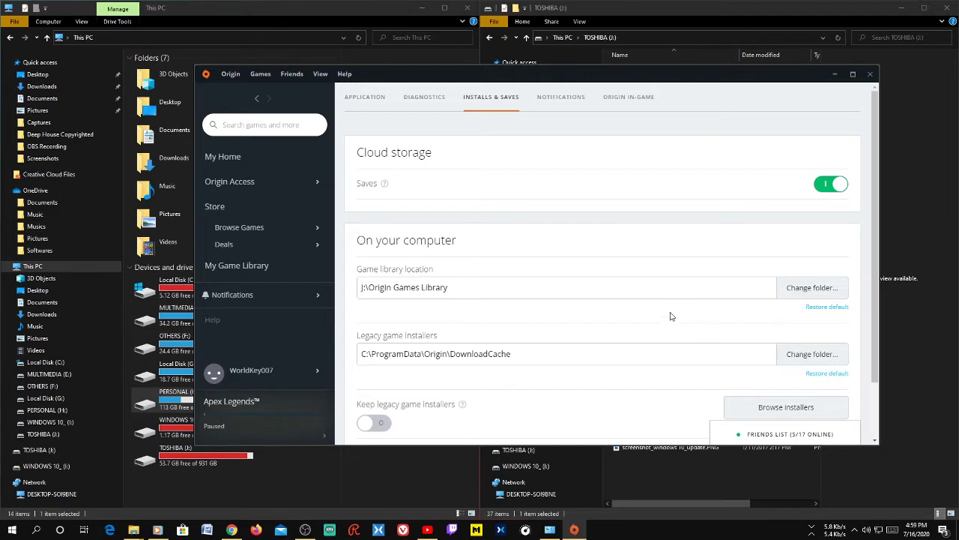
{"action": "left_click", "coordinate": [806, 299]}
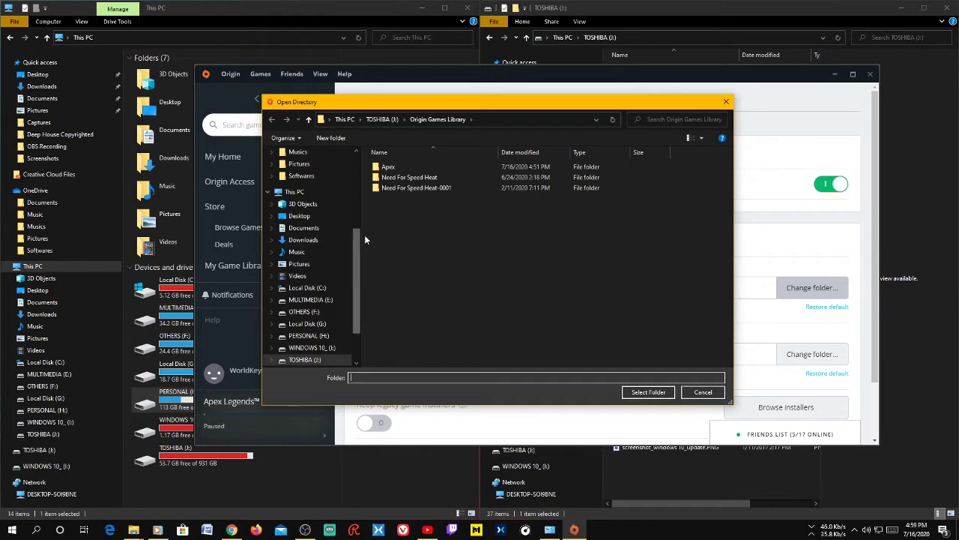
Select the Origin Games Library folder on PERSONAL (H:) as the library location and dismiss the notice.
{"action": "scroll", "coordinate": [359, 282], "scroll_direction": "down", "scroll_amount": 3}
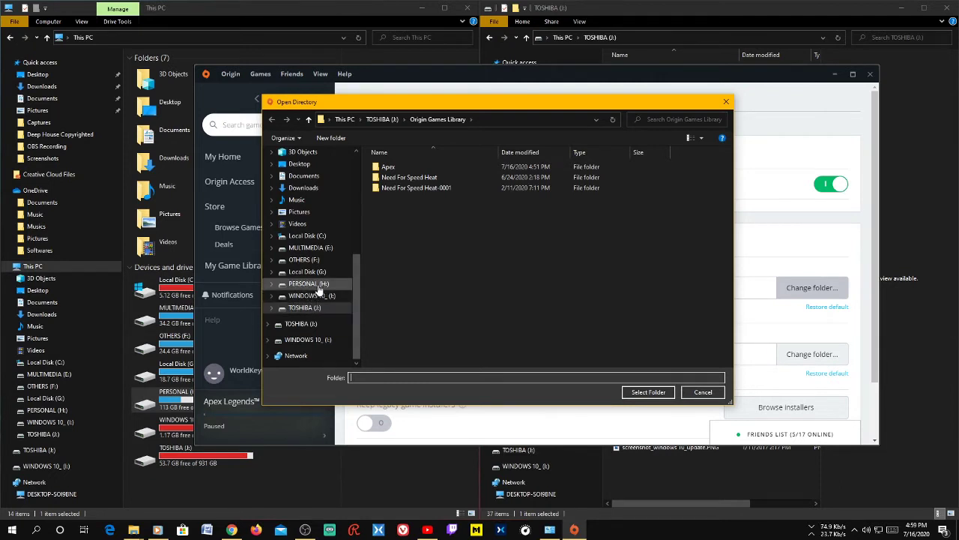
{"action": "left_click", "coordinate": [319, 289]}
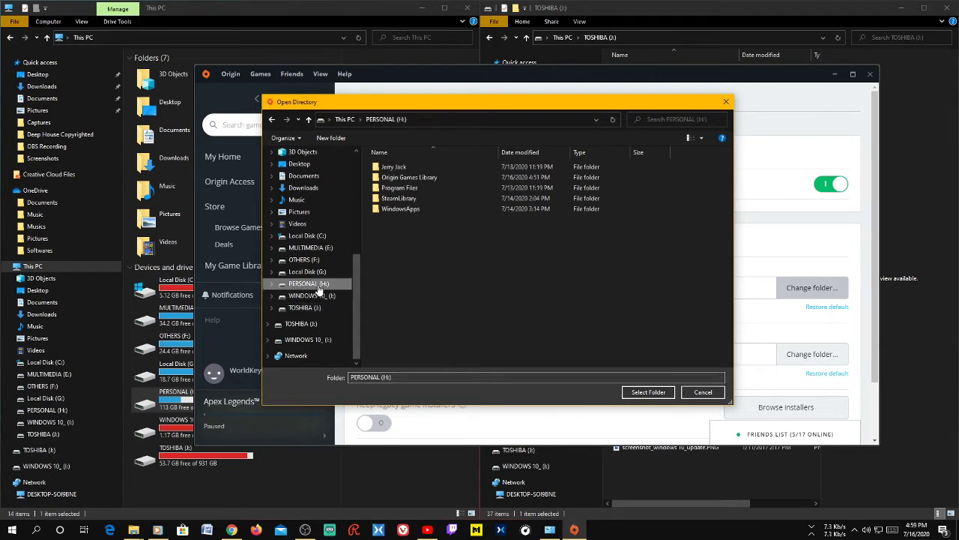
{"action": "left_click", "coordinate": [422, 180]}
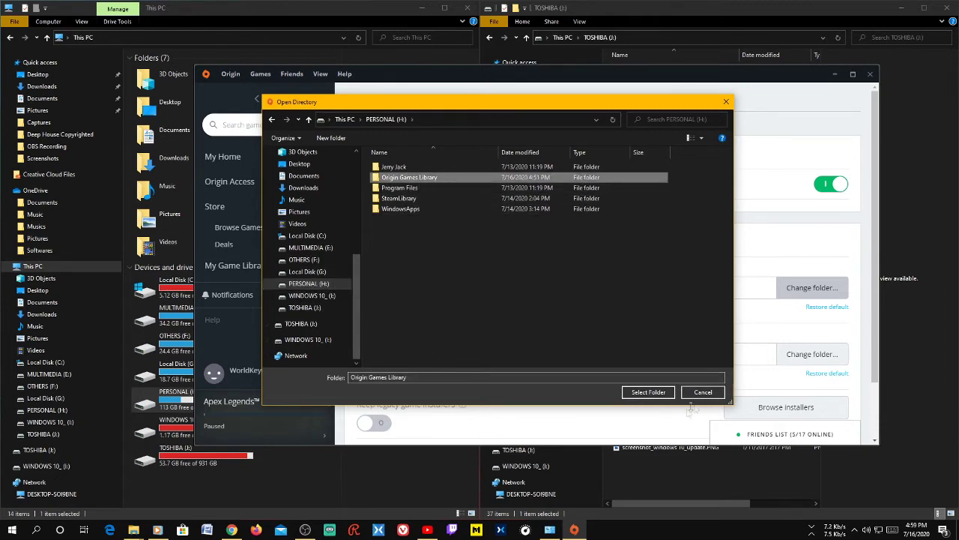
{"action": "left_click", "coordinate": [649, 393]}
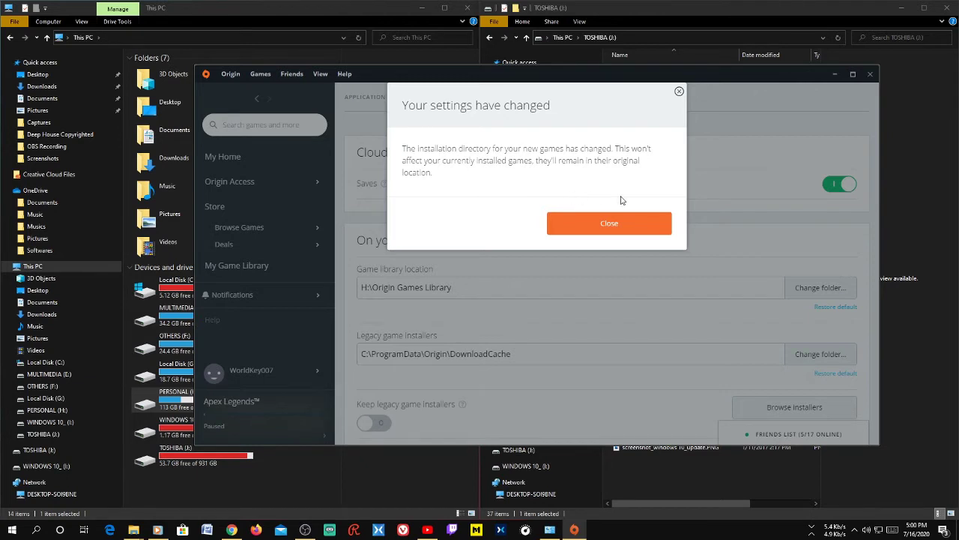
{"action": "left_click", "coordinate": [622, 229]}
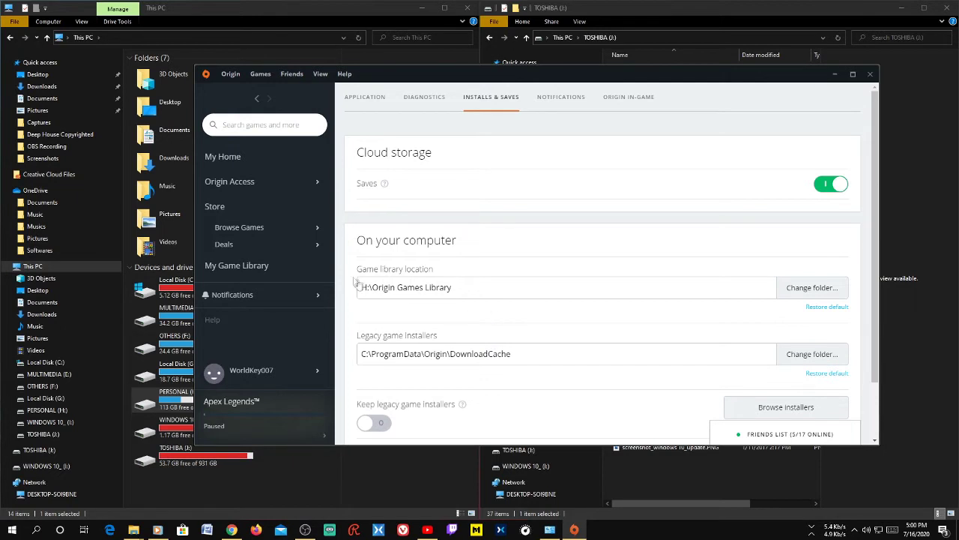
Move the Need for Speed Heat game from My Game Library to H:\Origin Games Library.
{"action": "left_click", "coordinate": [299, 274]}
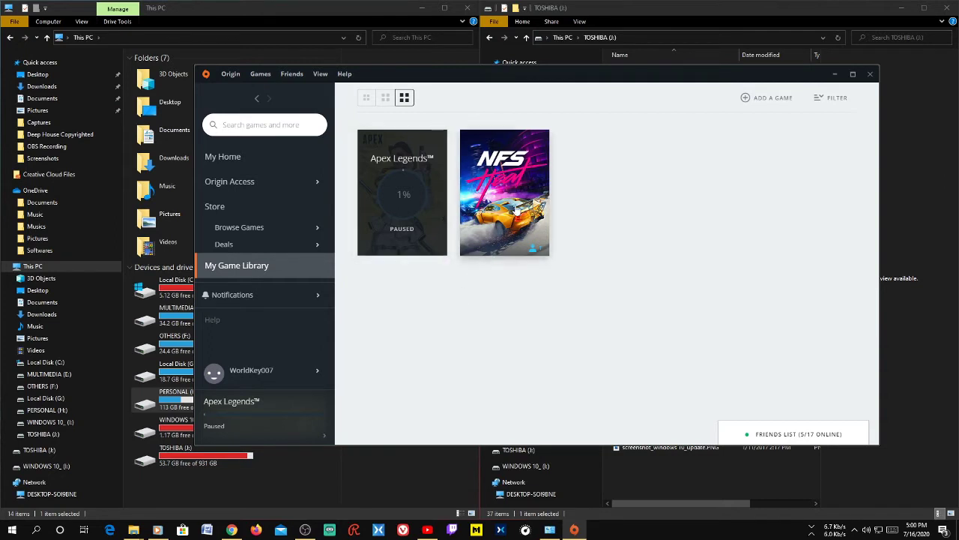
{"action": "right_click", "coordinate": [503, 189]}
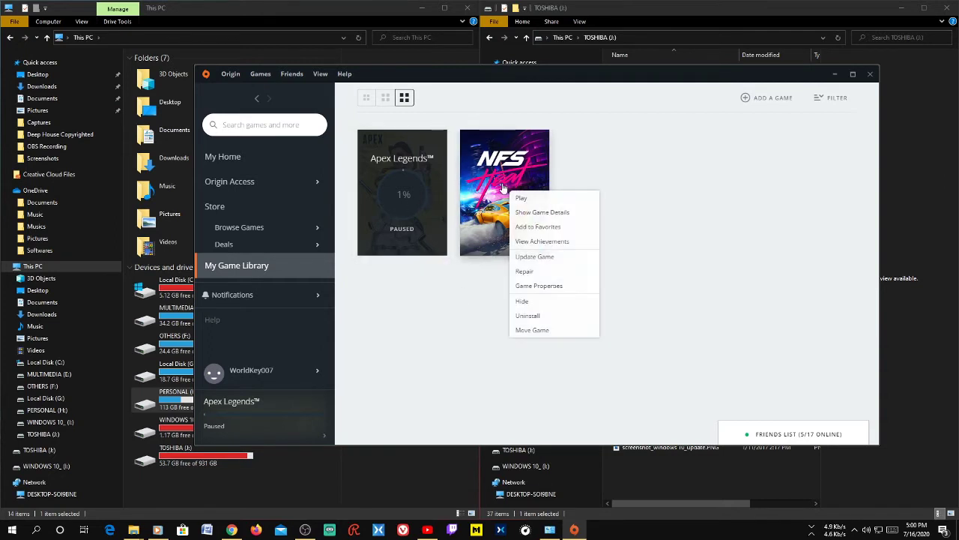
{"action": "left_click", "coordinate": [536, 332]}
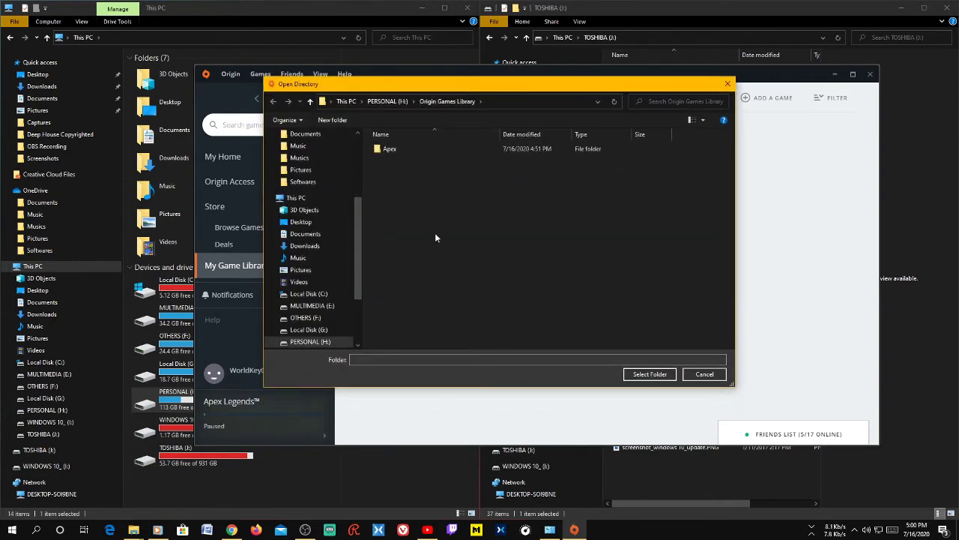
{"action": "left_click", "coordinate": [310, 101]}
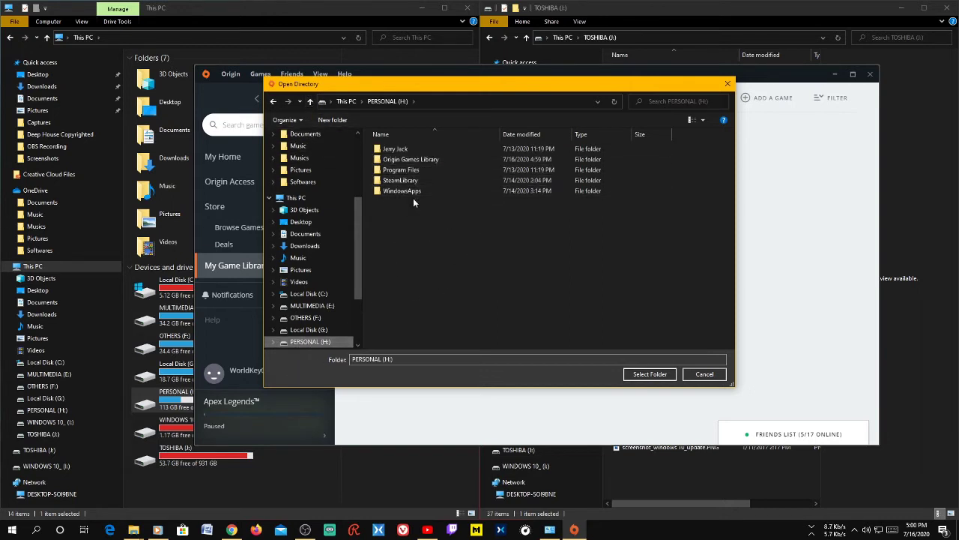
{"action": "left_click", "coordinate": [424, 159]}
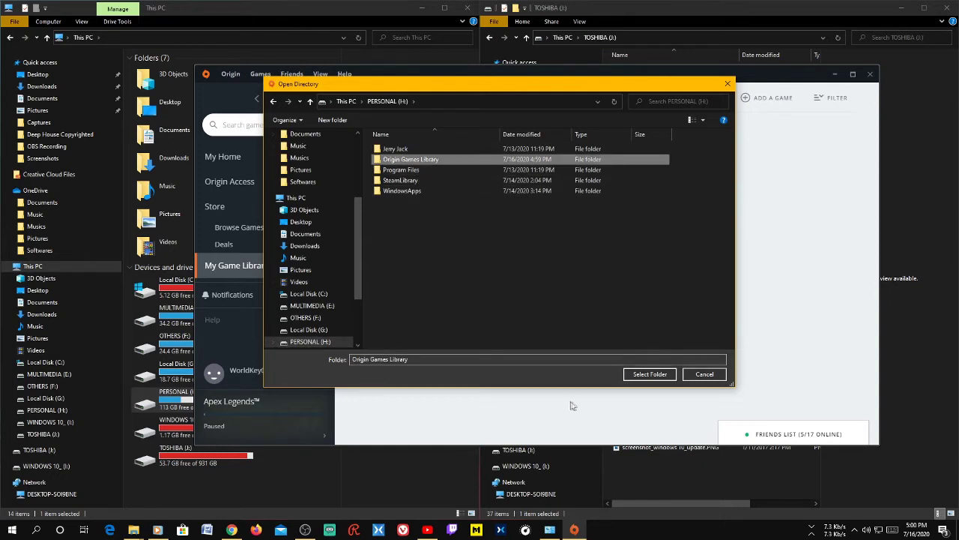
{"action": "left_click", "coordinate": [650, 374]}
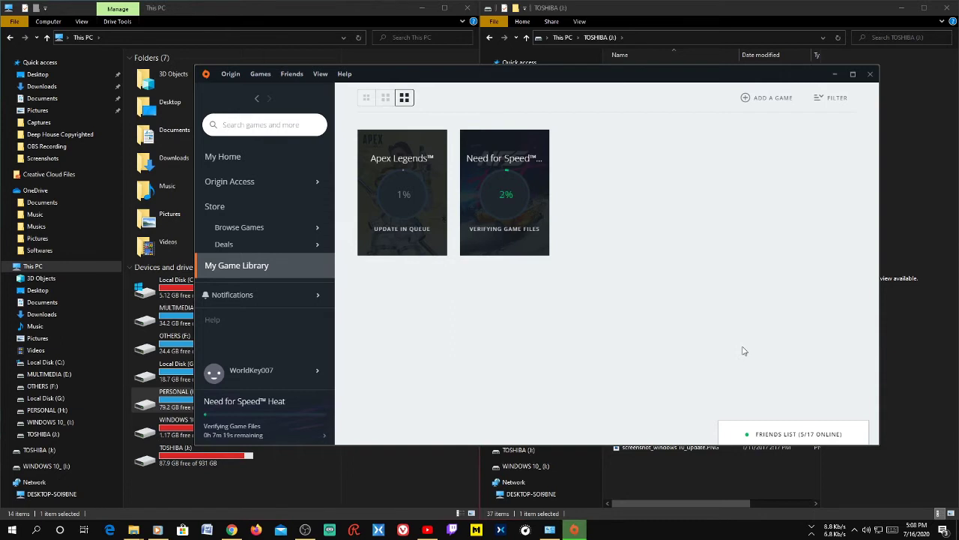
Snap File Explorer right and open the Need For Speed Heat folder in H:\Origin Games Library.
{"action": "key", "text": "super+Right"}
{"action": "double_click", "coordinate": [176, 397]}
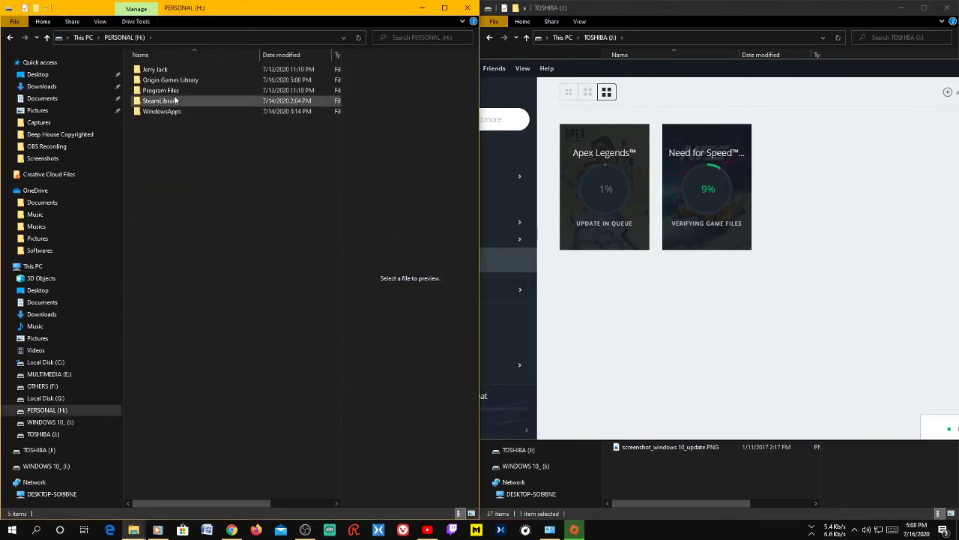
{"action": "double_click", "coordinate": [198, 79]}
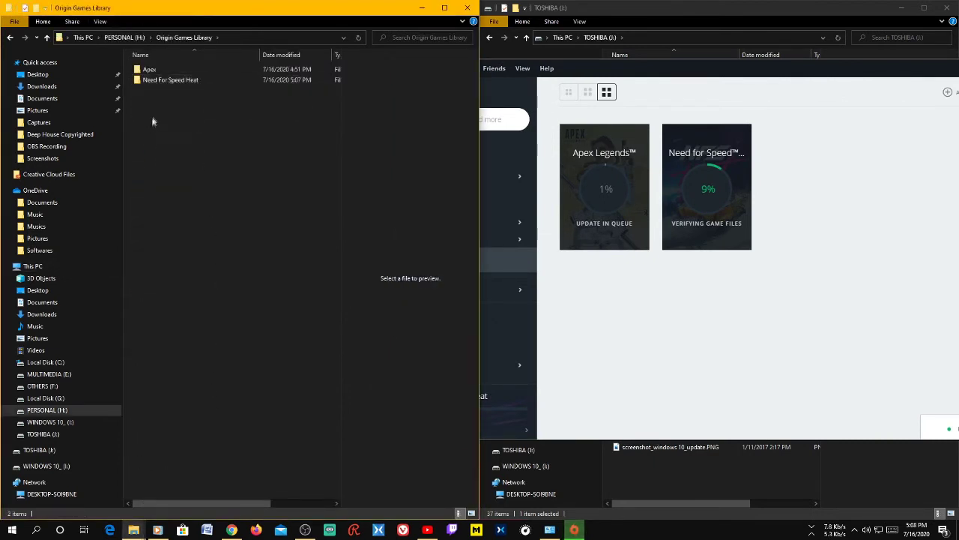
{"action": "double_click", "coordinate": [186, 81]}
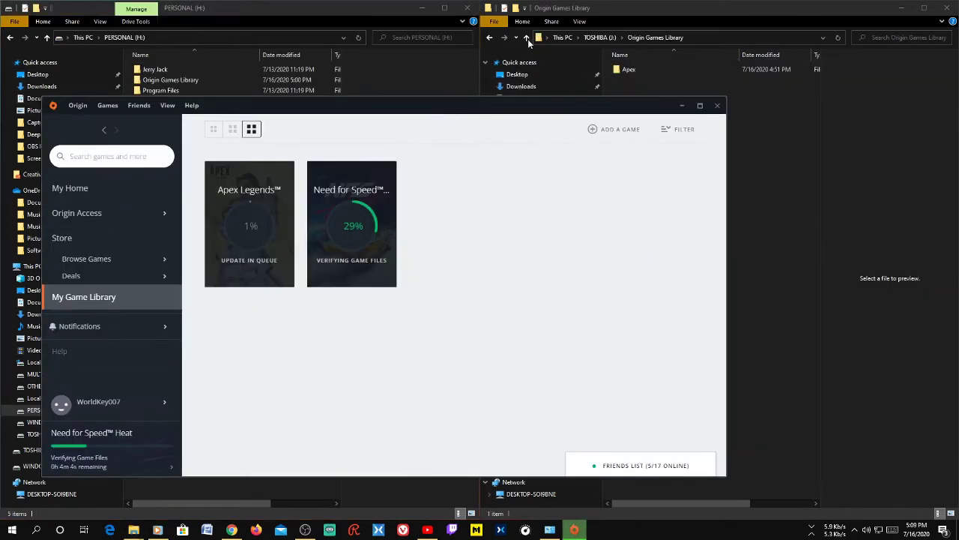
Open J:\Origin Games Library, now holding only Apex, and reposition the Origin window.
{"action": "left_click", "coordinate": [528, 38]}
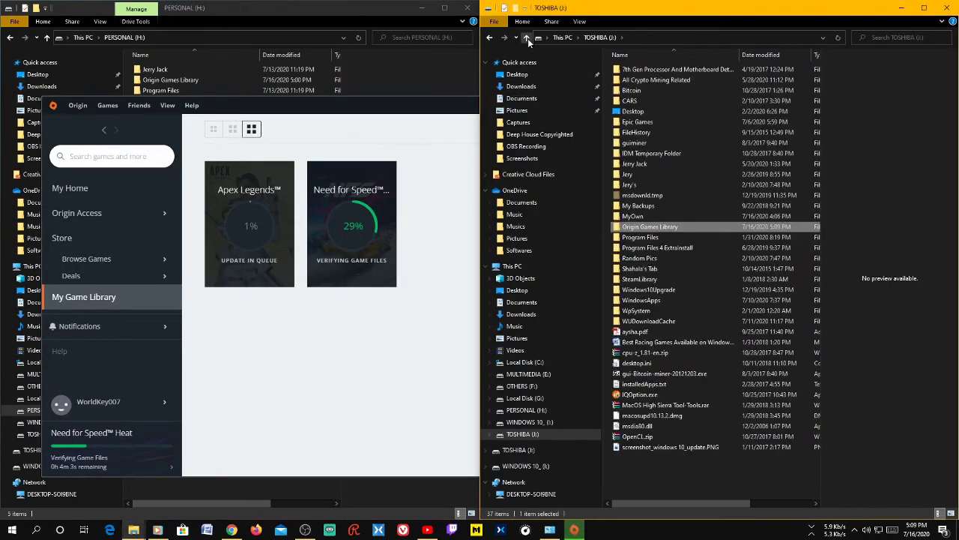
{"action": "left_click", "coordinate": [435, 110]}
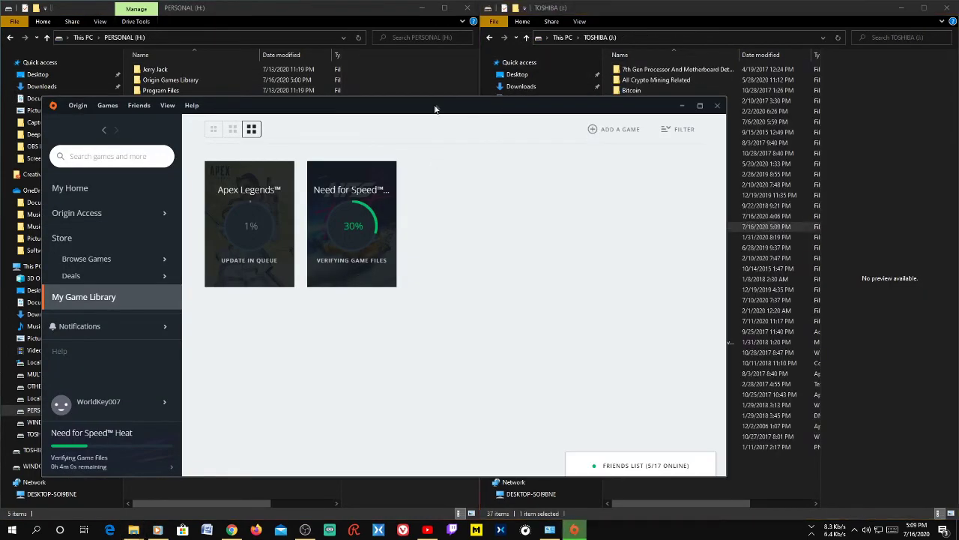
{"action": "left_click_drag", "start_coordinate": [434, 109], "coordinate": [266, 110]}
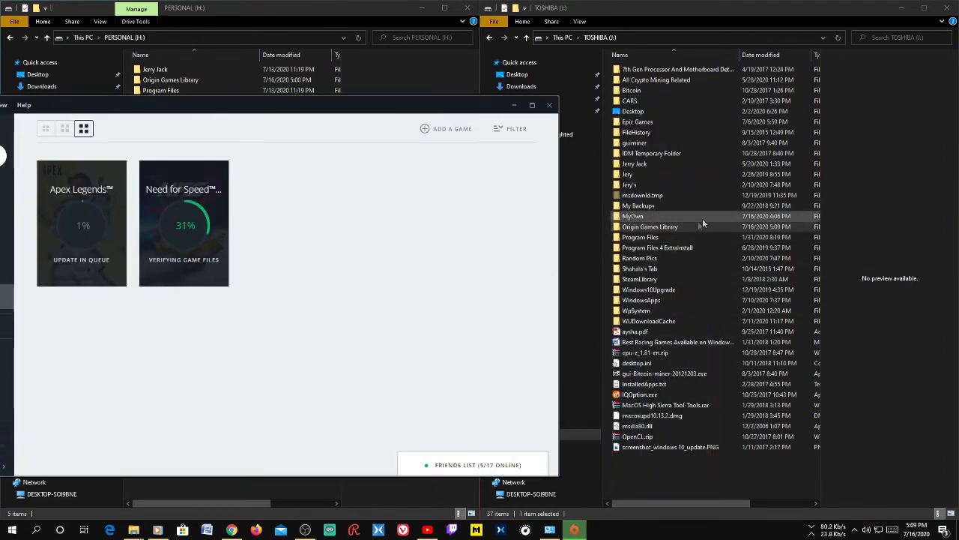
{"action": "double_click", "coordinate": [669, 227]}
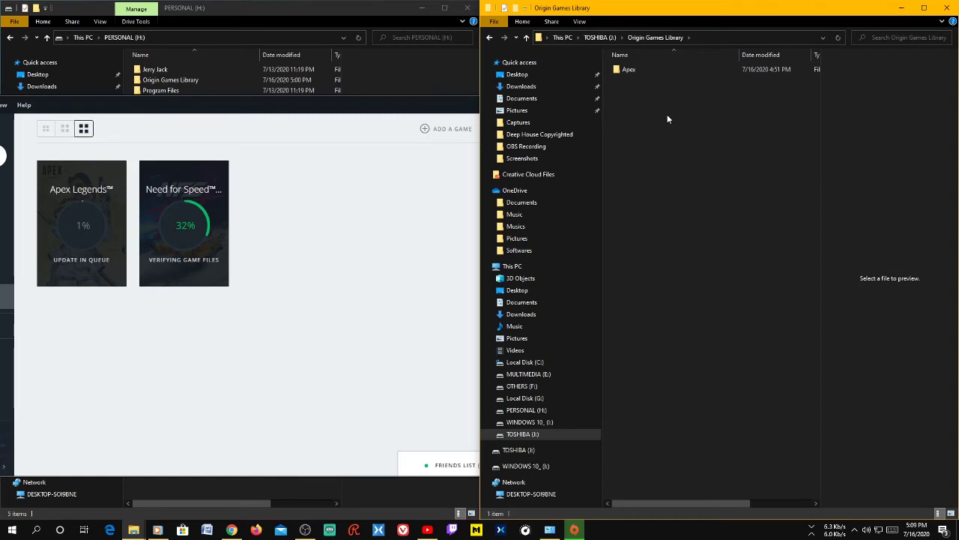
{"action": "mouse_move", "coordinate": [340, 113]}
{"action": "left_mouse_down"}
{"action": "mouse_move", "coordinate": [593, 138]}
{"action": "mouse_move", "coordinate": [646, 88]}
{"action": "mouse_move", "coordinate": [643, 103]}
{"action": "mouse_move", "coordinate": [613, 93]}
{"action": "left_mouse_up"}
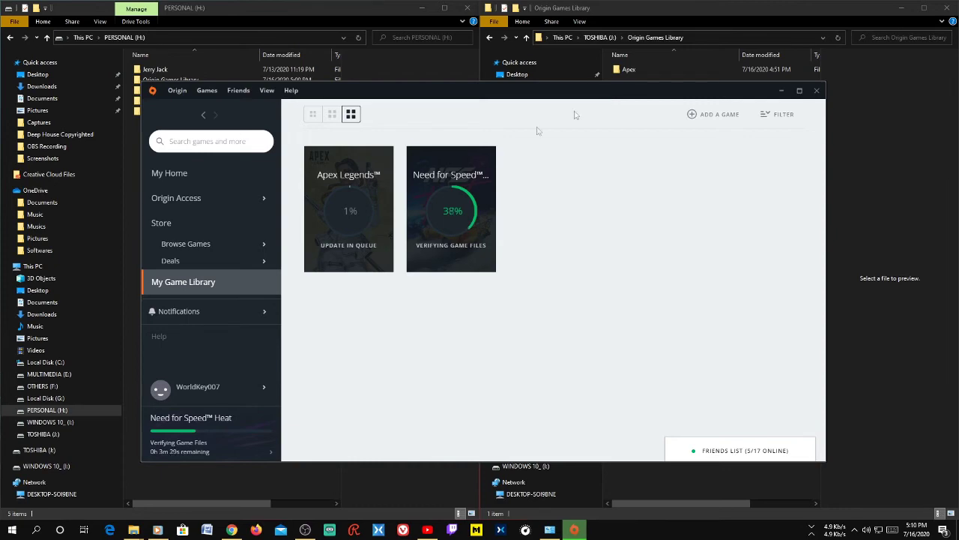
Nudge the Origin window toward the centre and bring up the profile menu's flyout.
{"action": "mouse_move", "coordinate": [621, 96]}
{"action": "left_mouse_down"}
{"action": "mouse_move", "coordinate": [690, 75]}
{"action": "mouse_move", "coordinate": [642, 82]}
{"action": "left_mouse_up"}
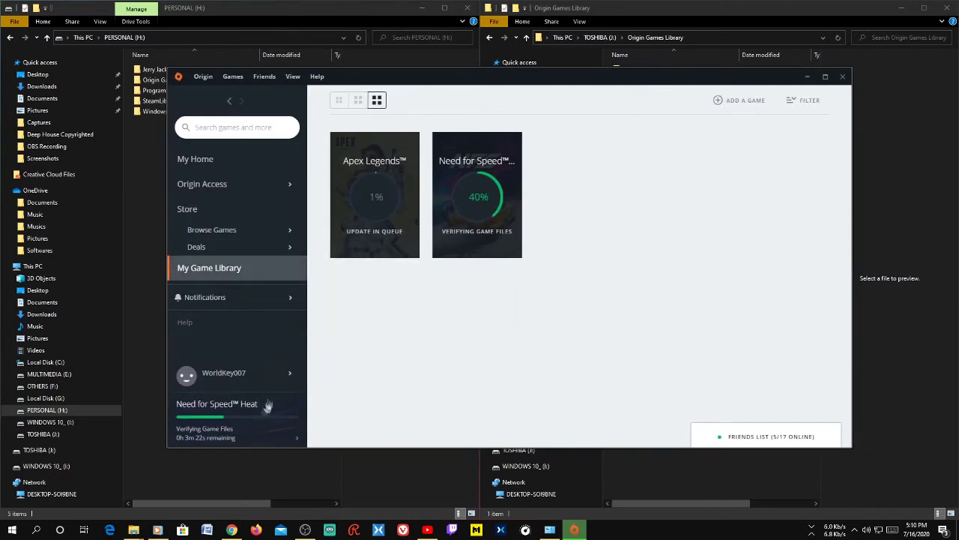
{"action": "mouse_move", "coordinate": [227, 367]}
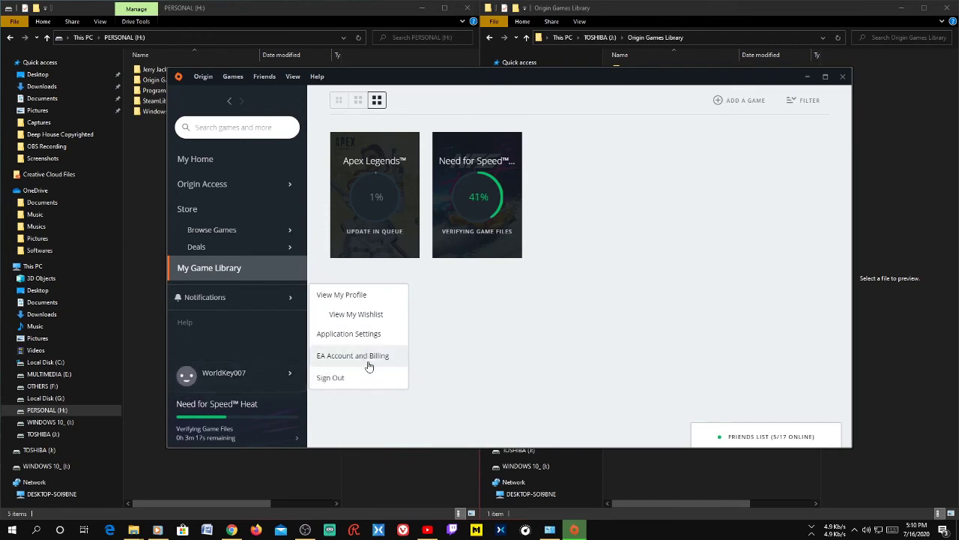
Confirm the H:\Origin Games Library location, search Home for 'apex', then return to My Game Library.
{"action": "left_click", "coordinate": [373, 334]}
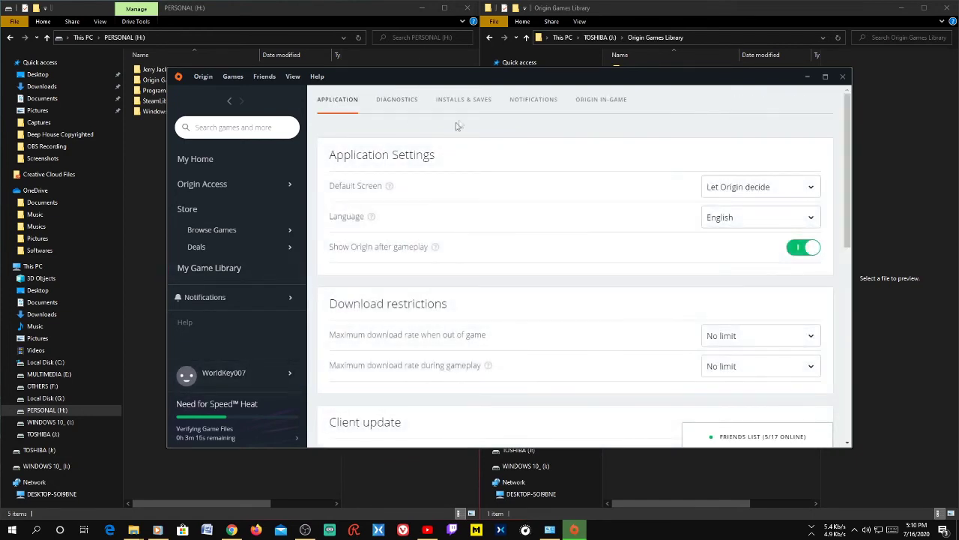
{"action": "left_click", "coordinate": [472, 101]}
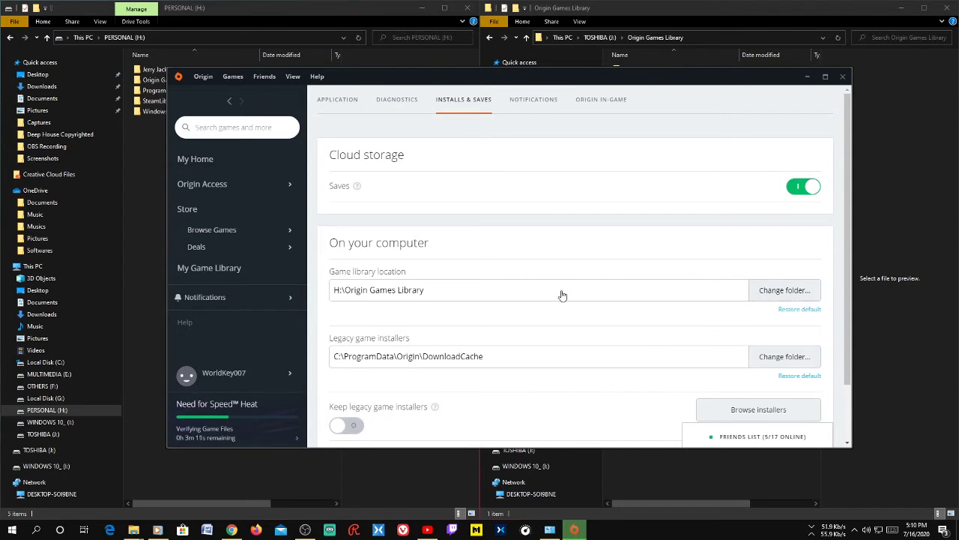
{"action": "mouse_move", "coordinate": [283, 172]}
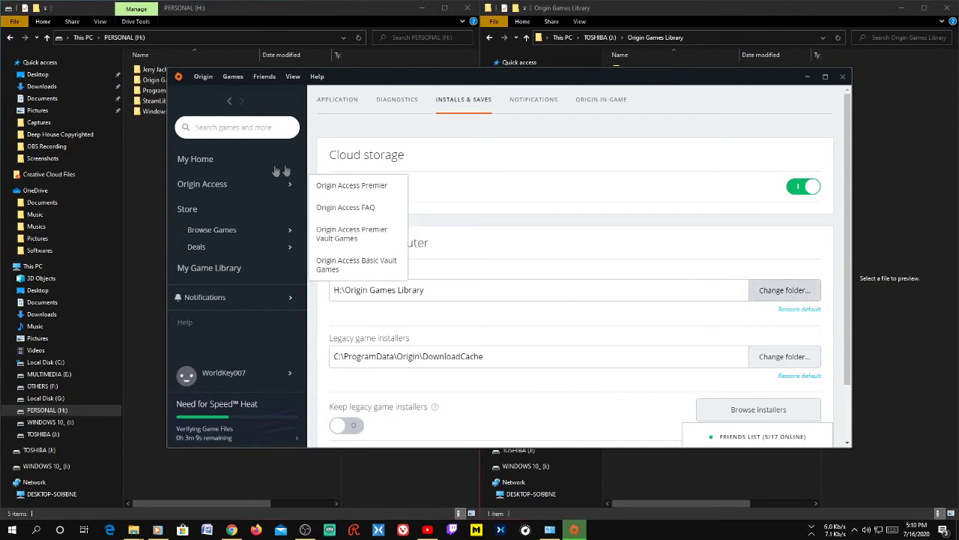
{"action": "left_click", "coordinate": [231, 163]}
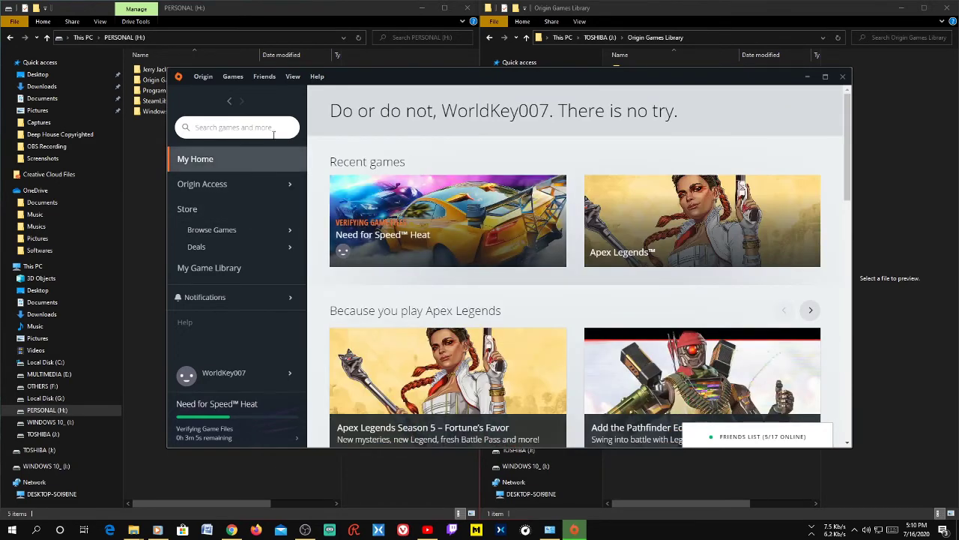
{"action": "left_click", "coordinate": [273, 133]}
{"action": "type", "text": "apex"}
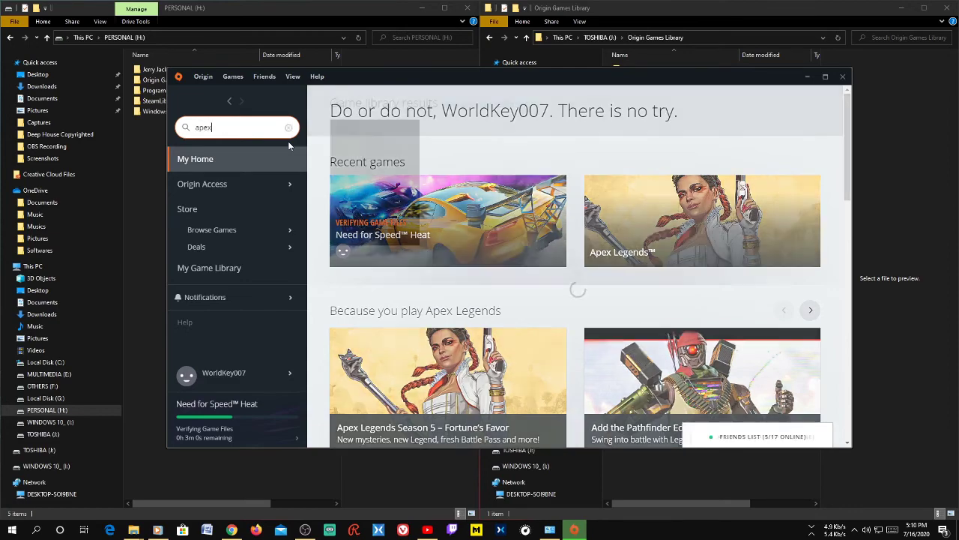
{"action": "scroll", "coordinate": [487, 311], "scroll_direction": "down", "scroll_amount": 1}
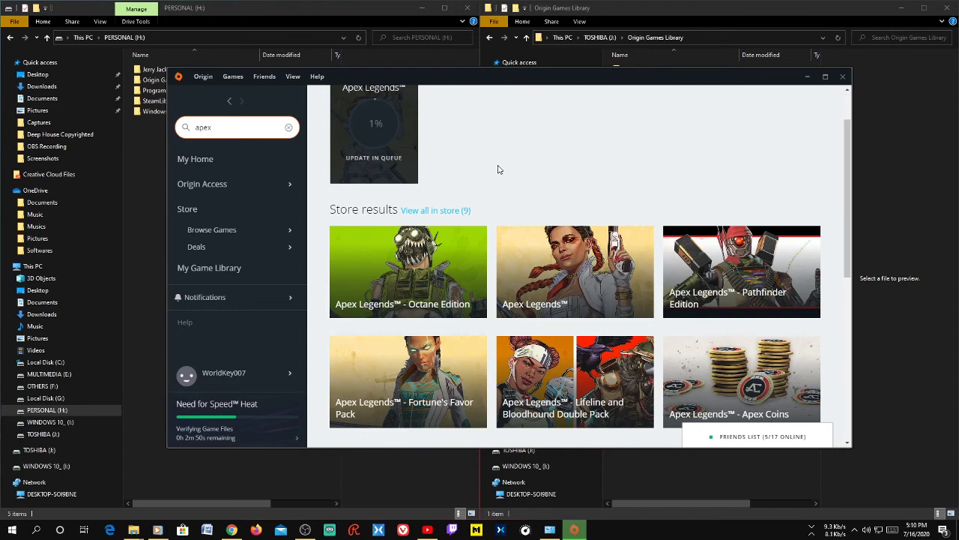
{"action": "left_click_drag", "start_coordinate": [514, 85], "coordinate": [568, 71]}
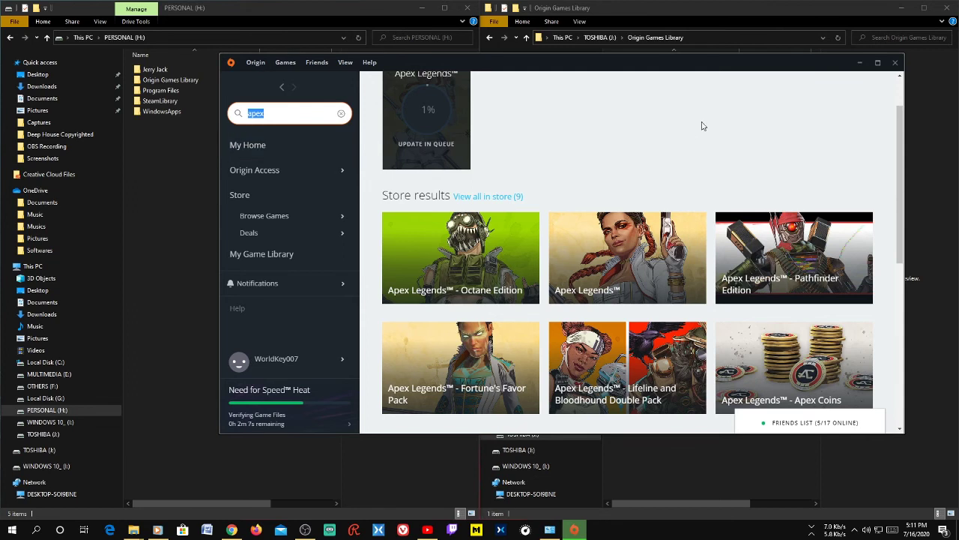
{"action": "left_click", "coordinate": [314, 256]}
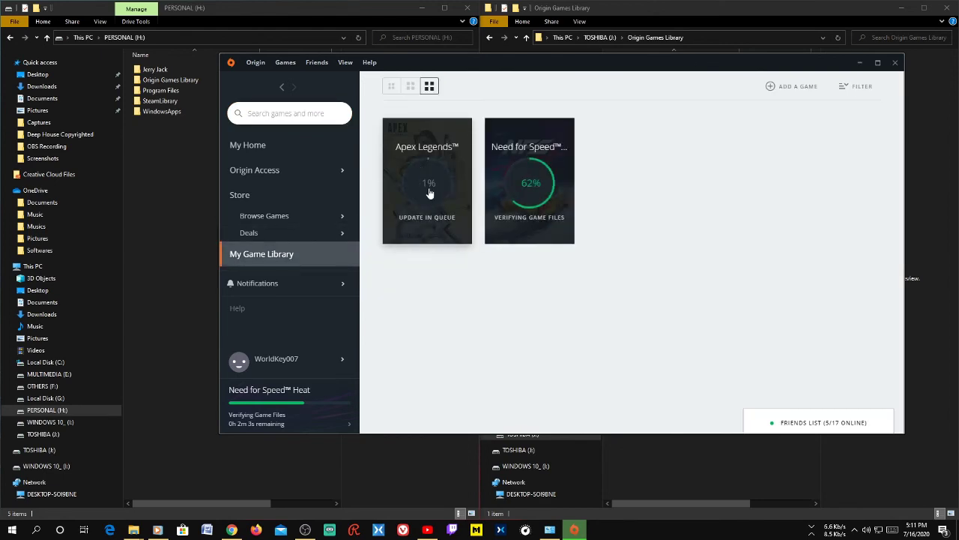